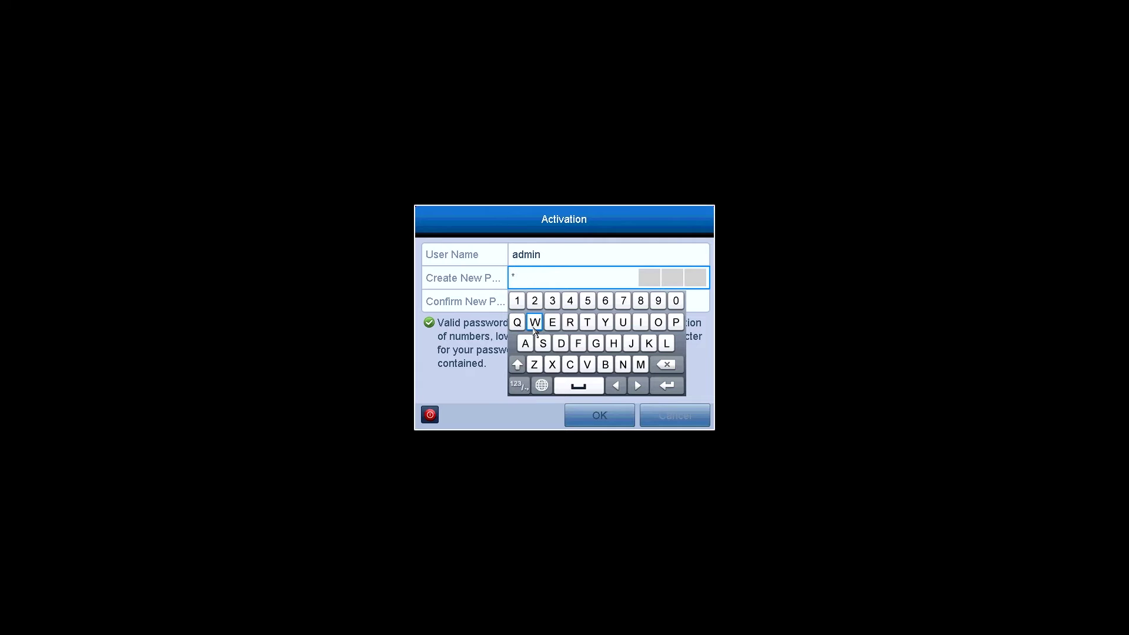
Enter and confirm a new admin password to activate the NVR, then leave System Language on English
left_click(543, 322)
left_click(525, 301)
left_click(569, 301)
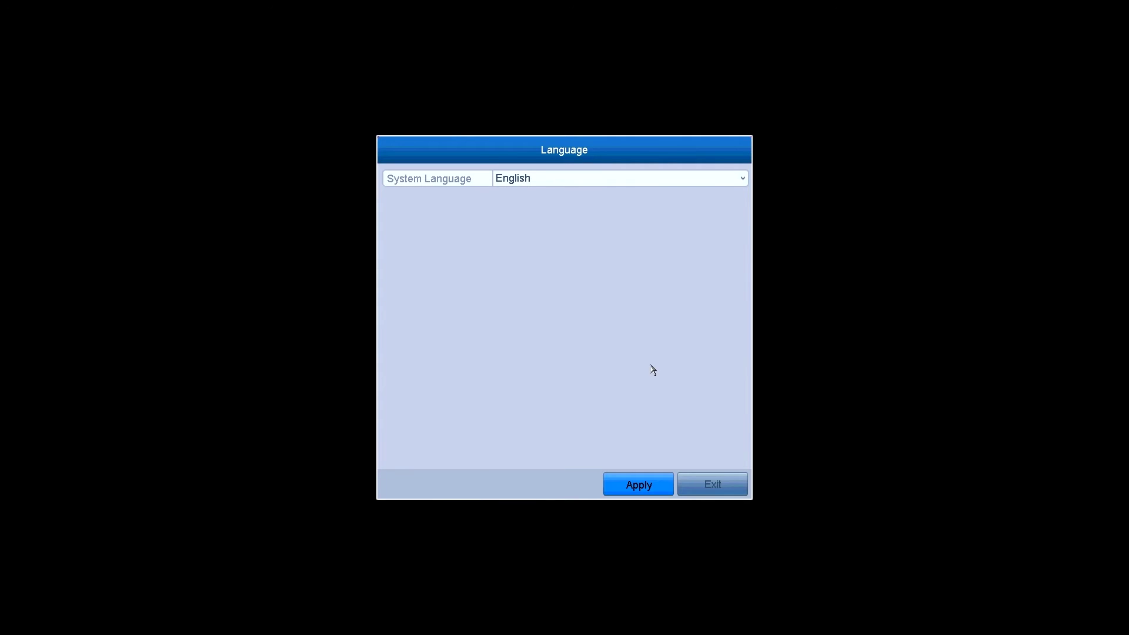
left_click(647, 178)
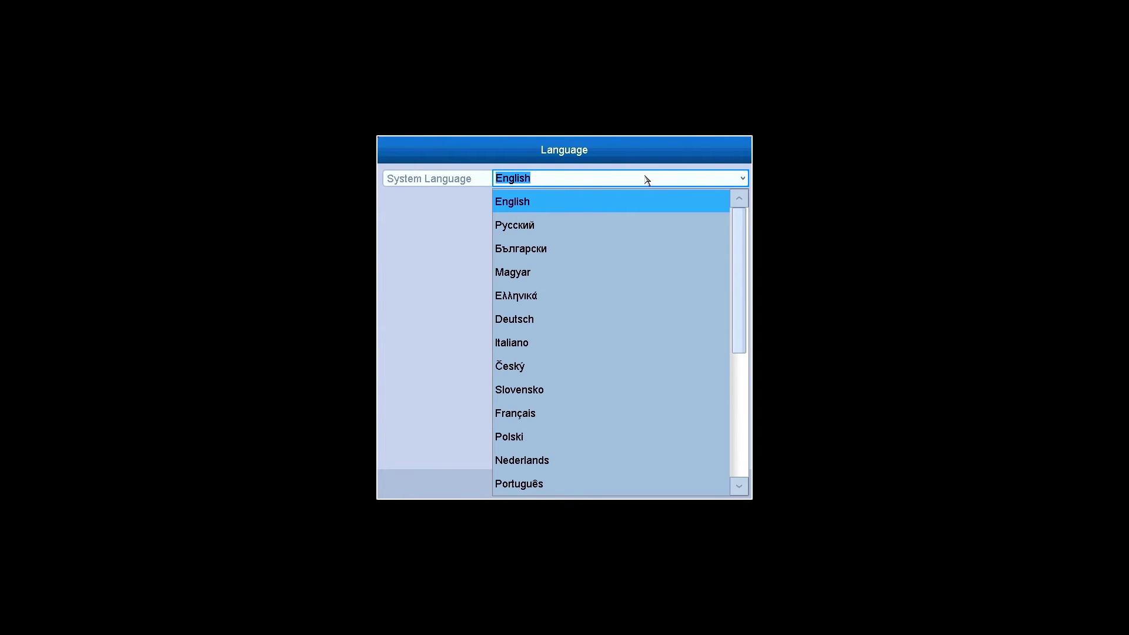
left_click(647, 179)
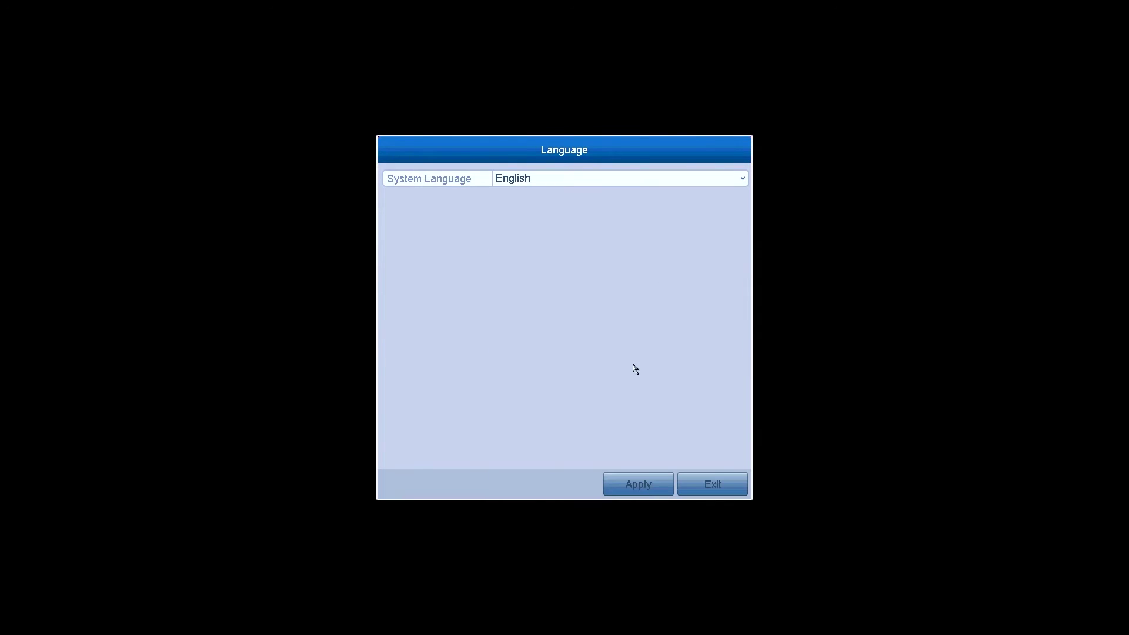
Apply English, then in the wizard keep the Beijing time zone, date format and current system date
left_click(623, 492)
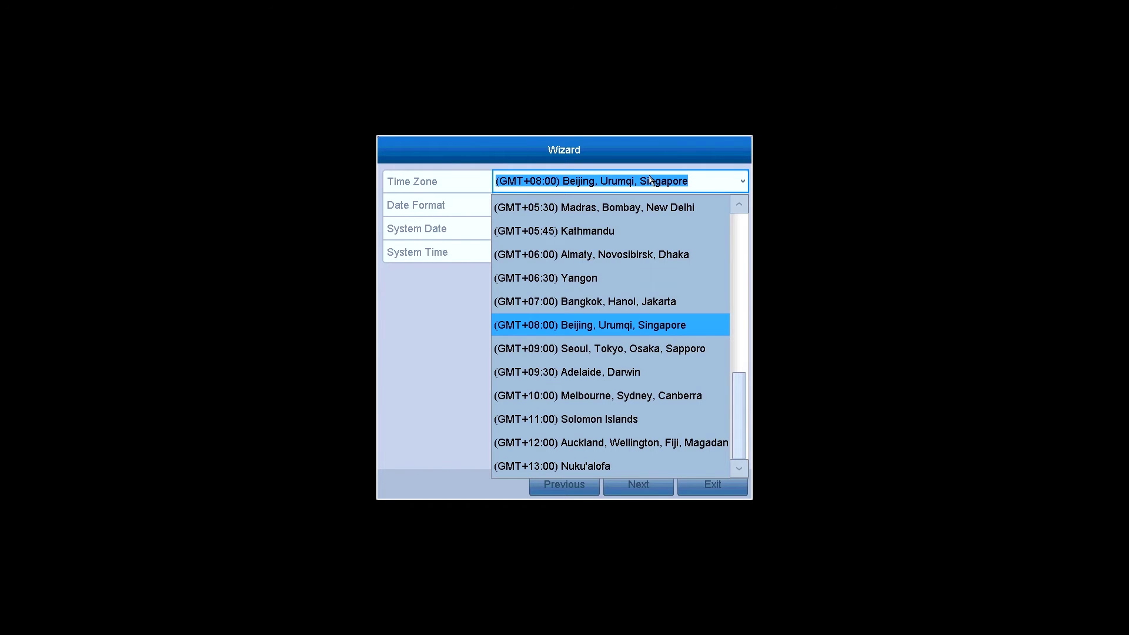
left_click(651, 180)
left_click(668, 215)
left_click(668, 215)
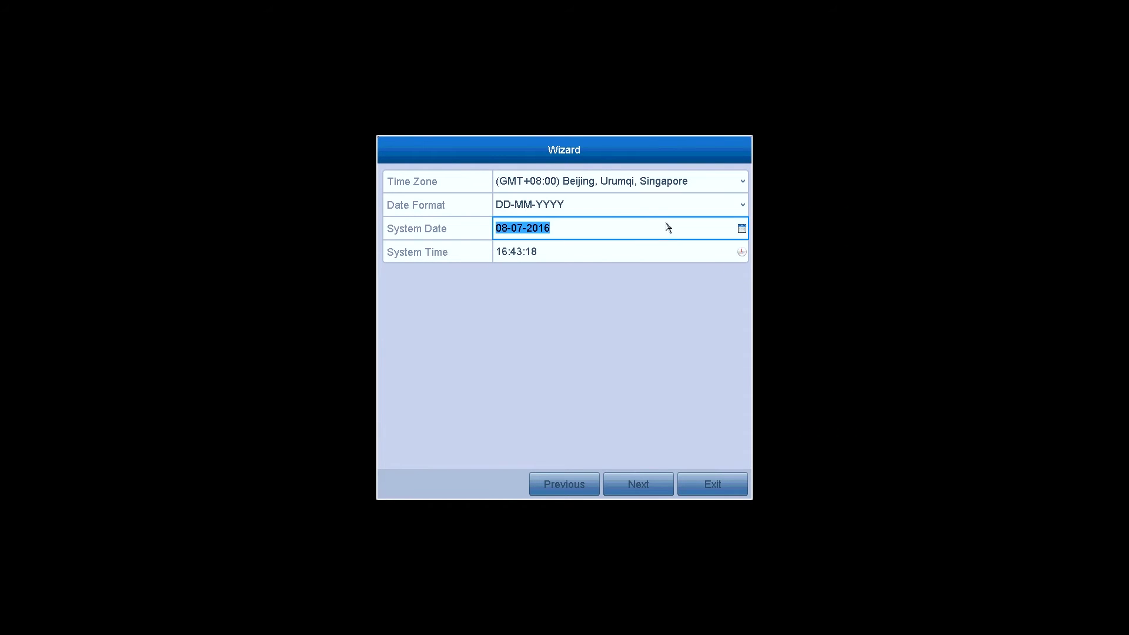
left_click(667, 228)
left_click(668, 228)
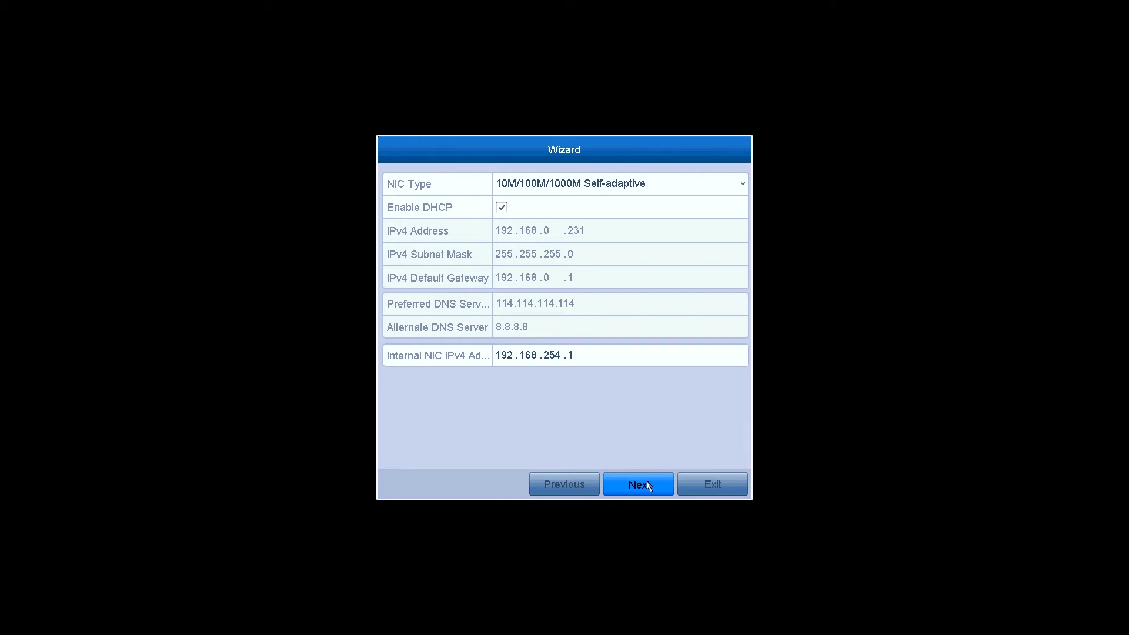
Accept the default network, Cloud P2P and port/DDNS settings in the setup wizard
left_click(645, 485)
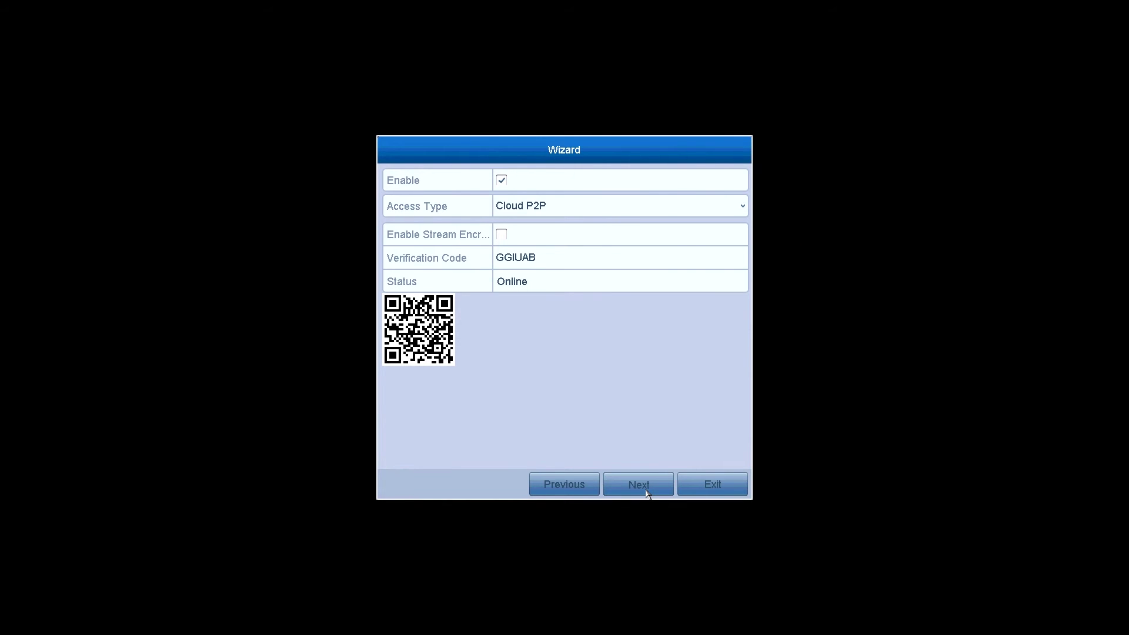
left_click(645, 491)
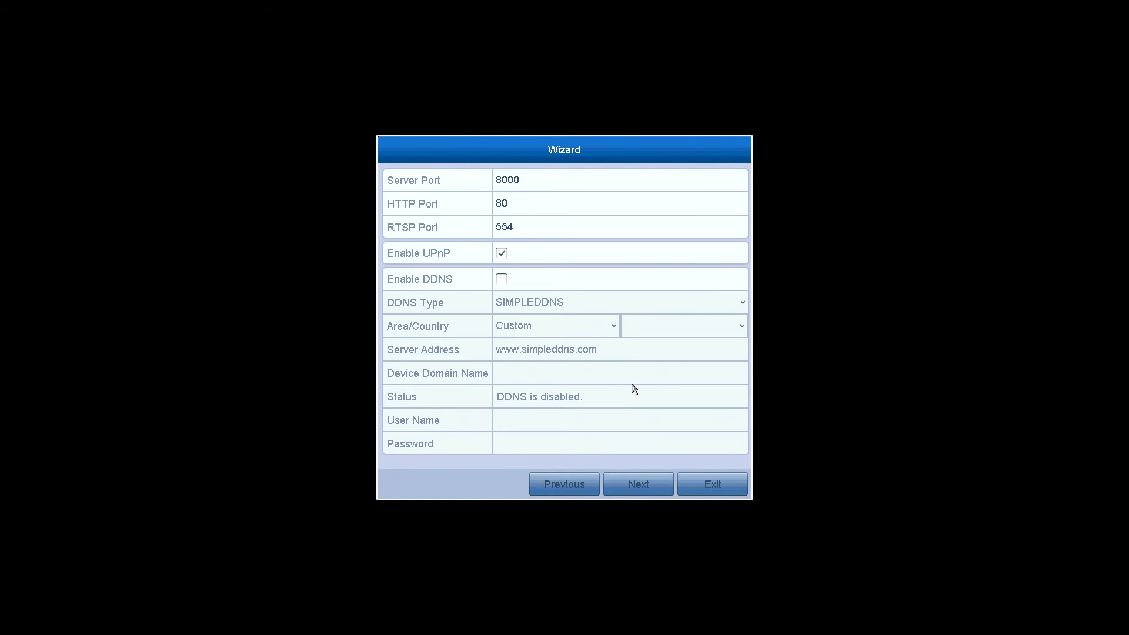
left_click(572, 197)
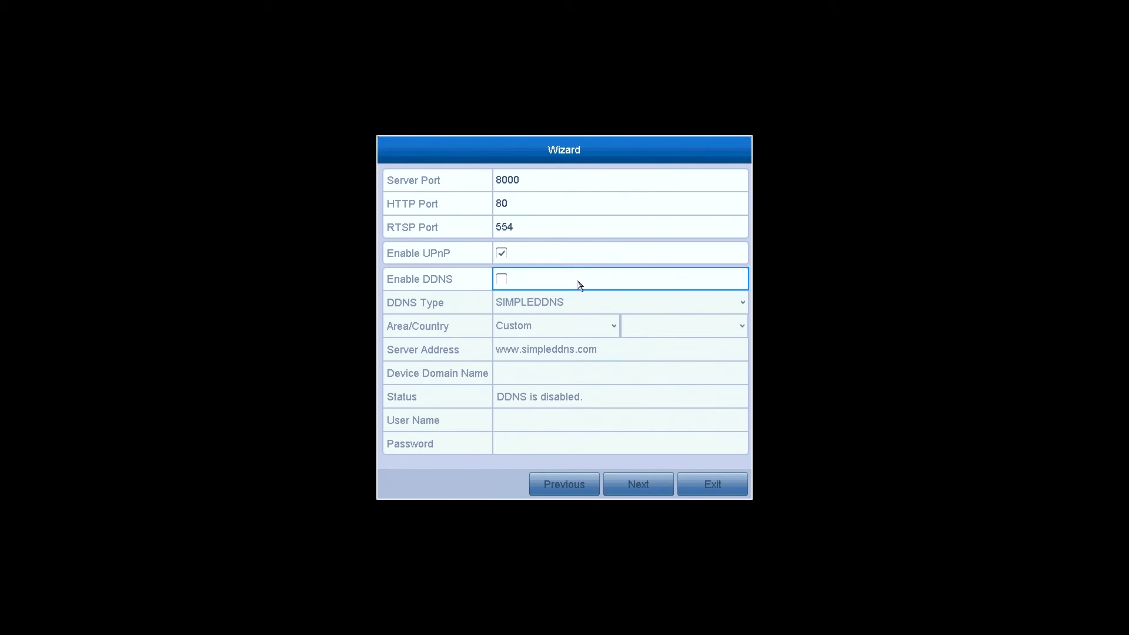
left_click(635, 486)
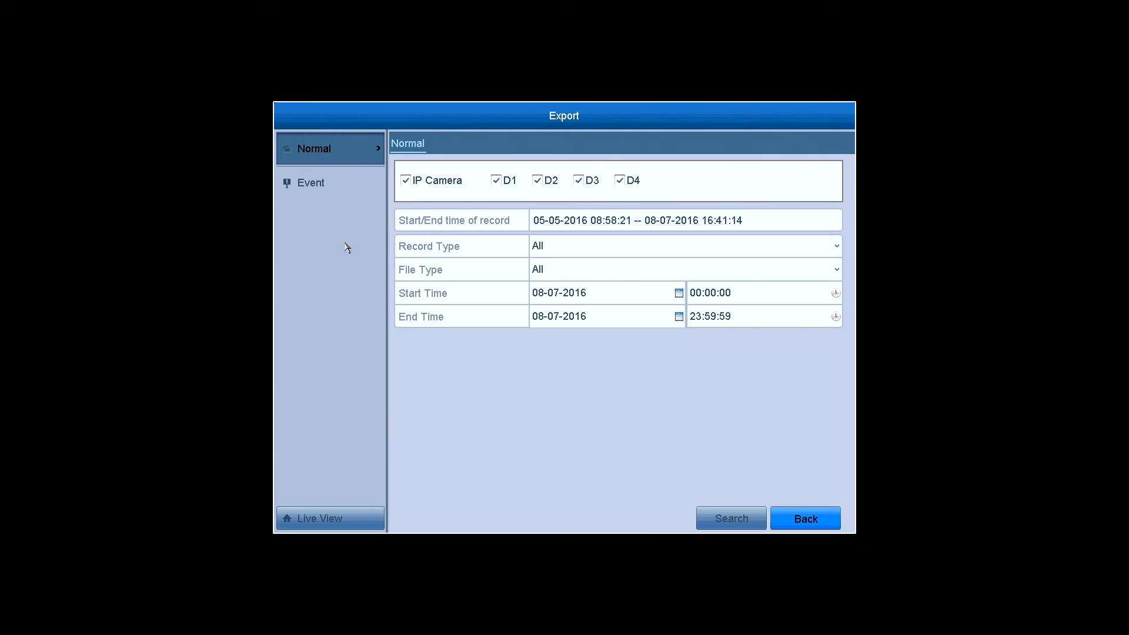
With IP cameras D1–D4 selected, set the start date to 08-07-2016 and search for recordings
left_click(407, 183)
left_click(407, 182)
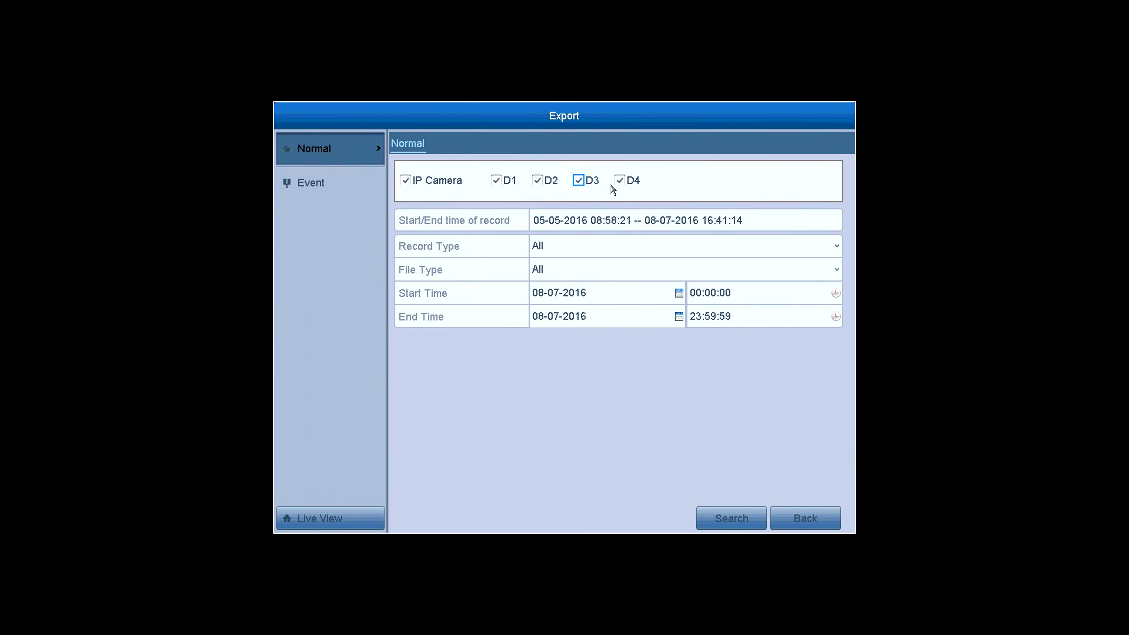
left_click(576, 300)
left_click(601, 301)
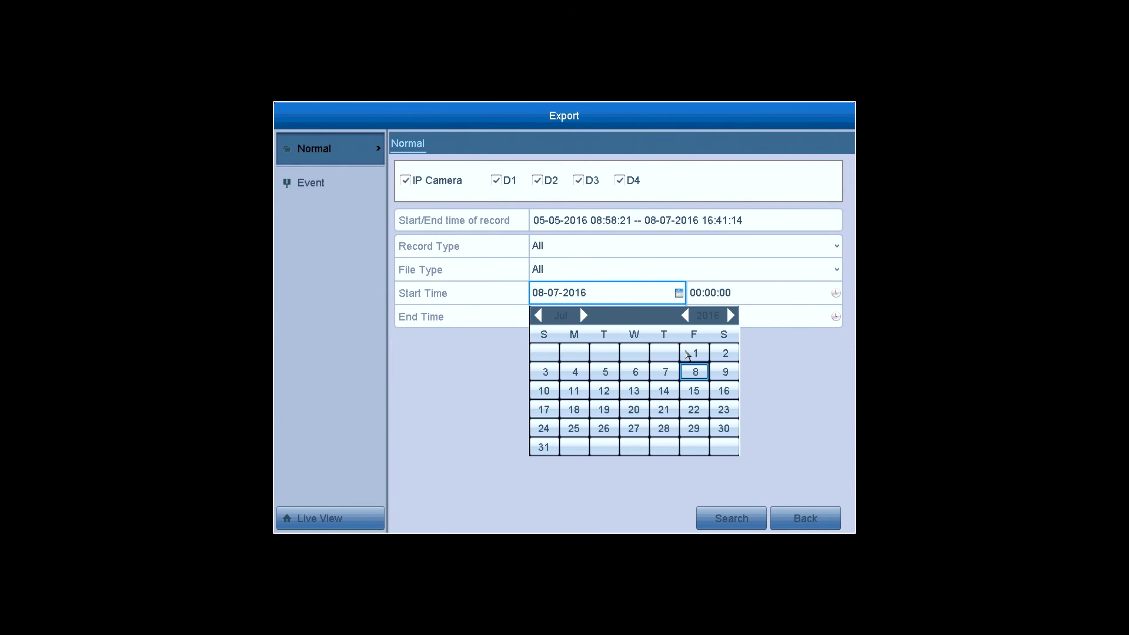
left_click(667, 373)
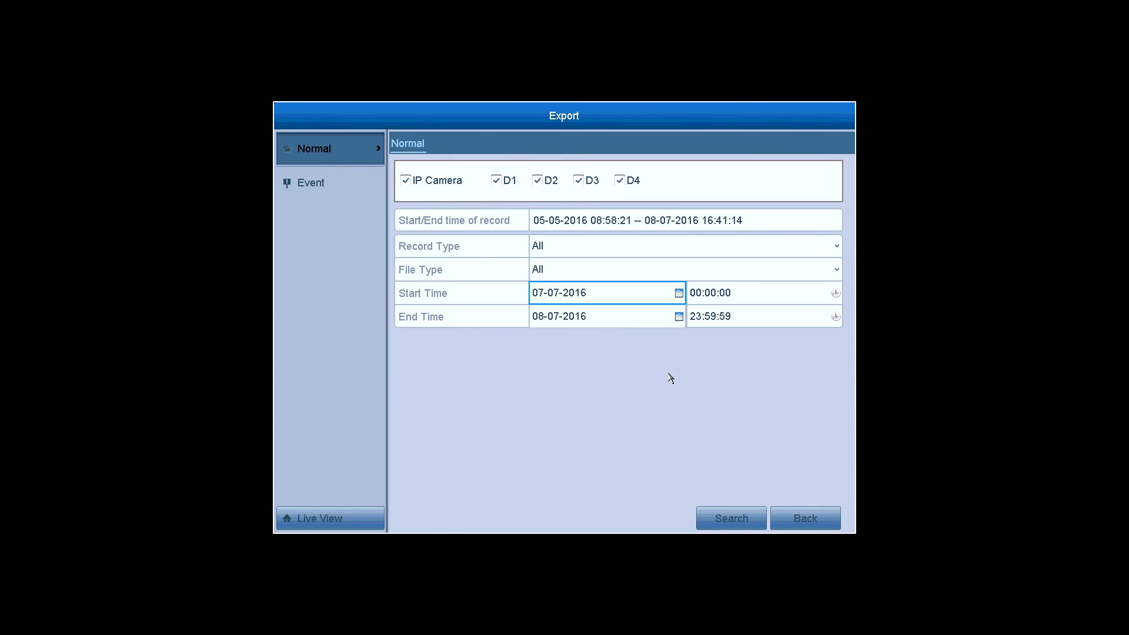
left_click(630, 303)
left_click(631, 302)
left_click(693, 381)
left_click(751, 288)
left_click(754, 287)
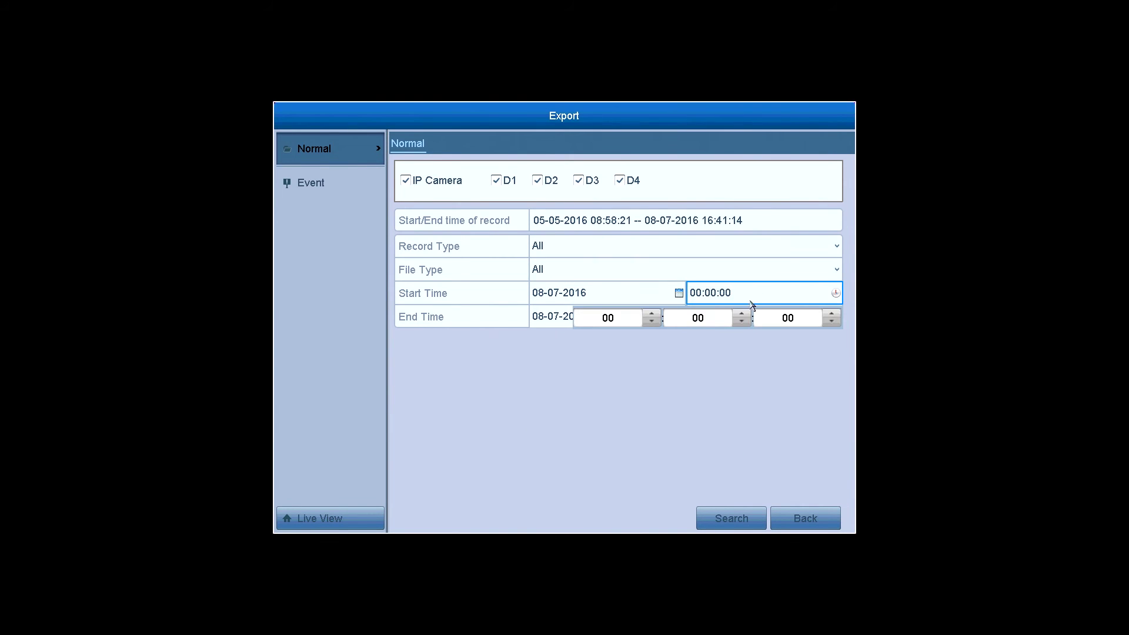
left_click(723, 377)
left_click(731, 517)
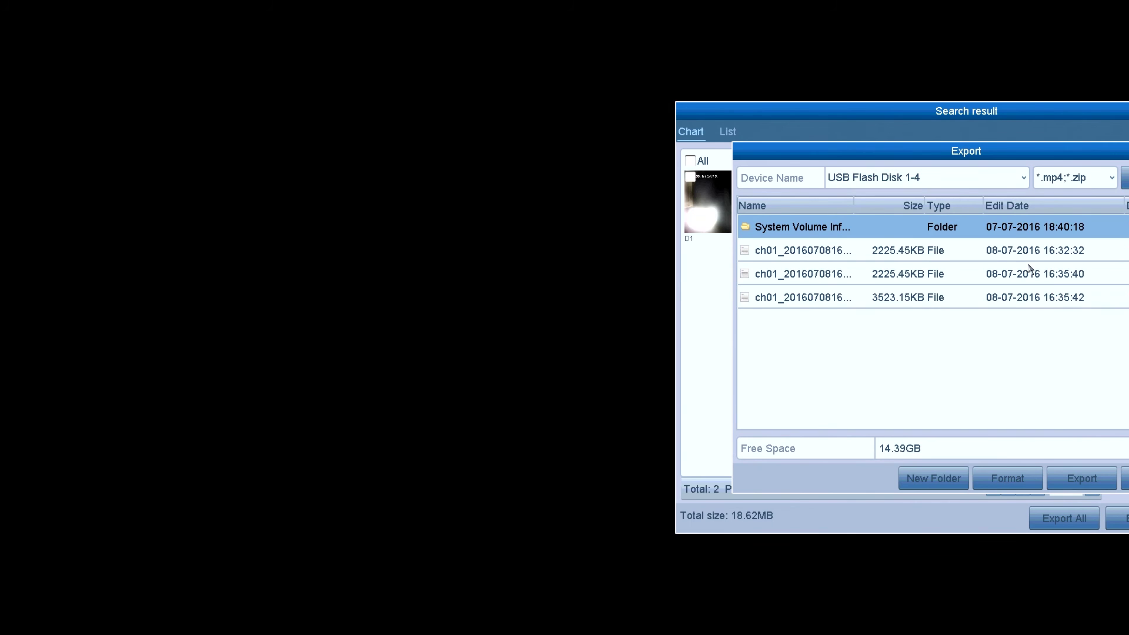
Export all found recordings as video to USB Flash Disk 1-4 and confirm the finished export
left_click(1082, 479)
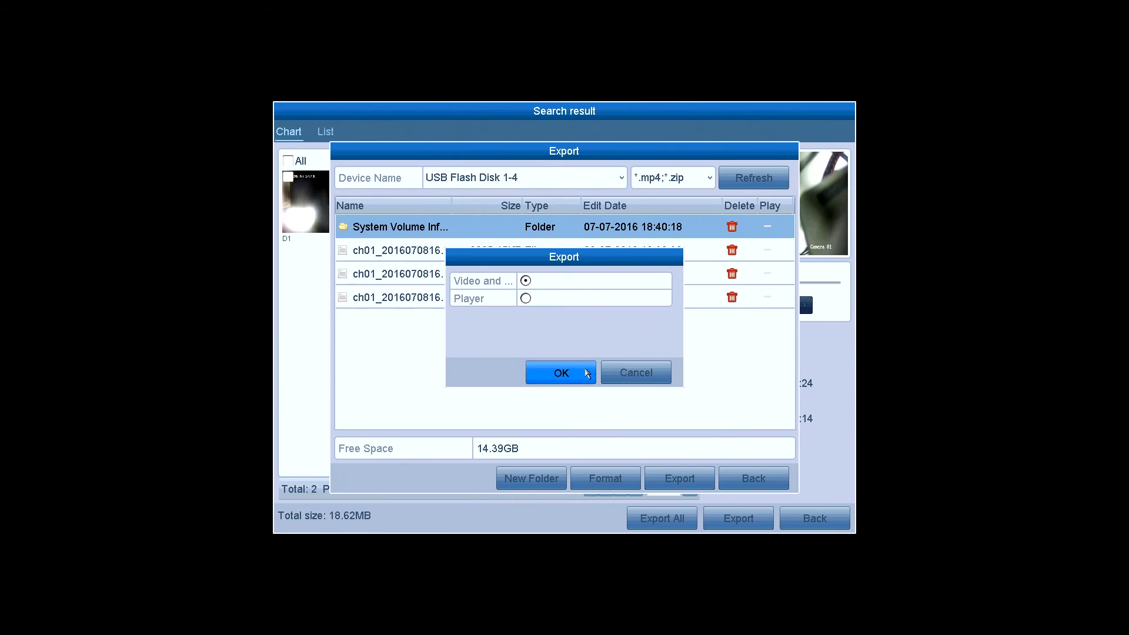
left_click(567, 376)
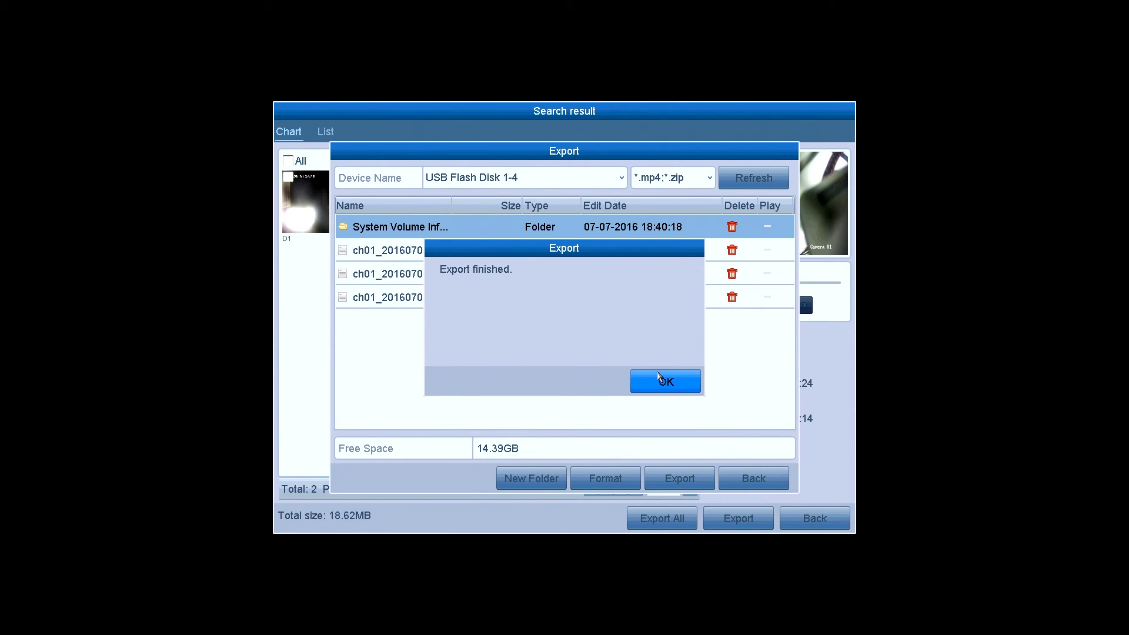
left_click(662, 388)
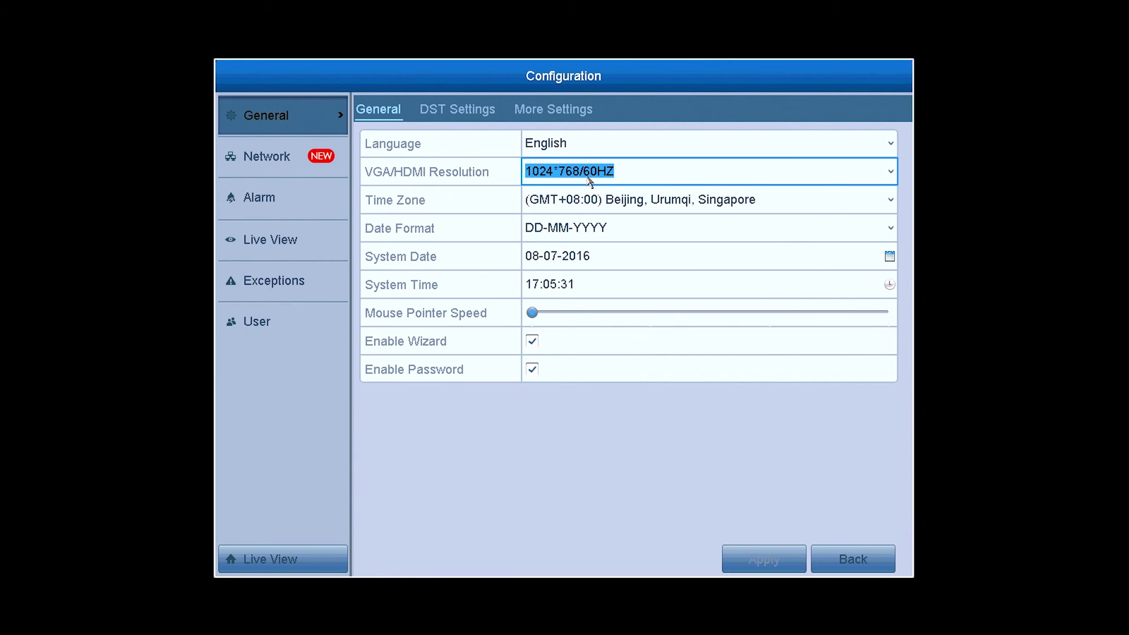
Choose 1920*1080/60HZ(1080P) from the VGA/HDMI resolution list
left_click(590, 181)
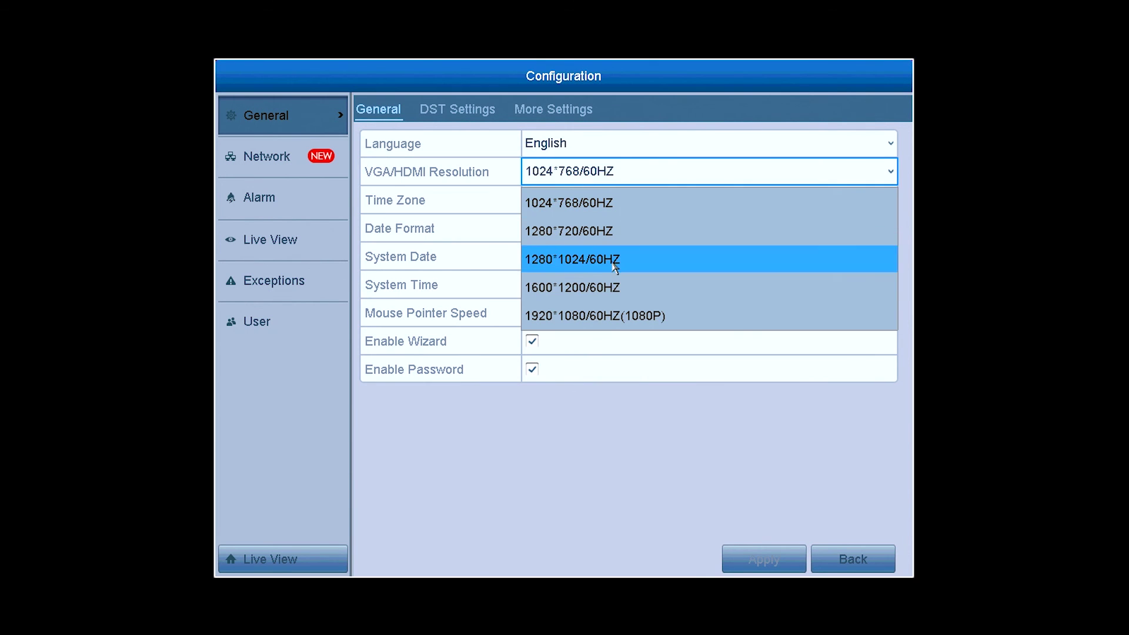
left_click(623, 312)
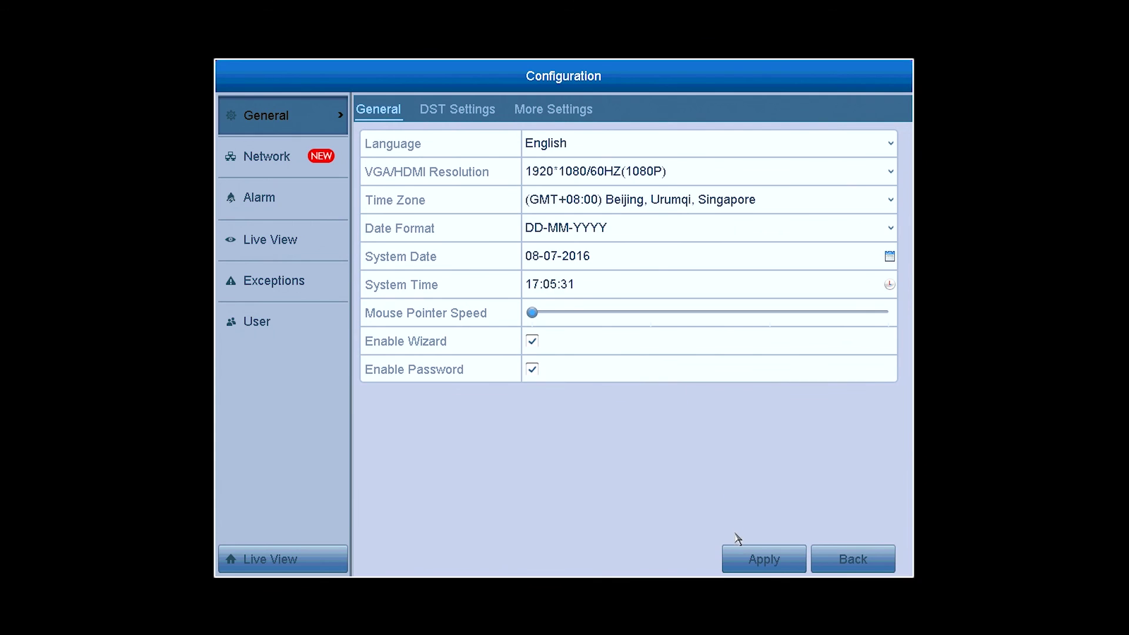